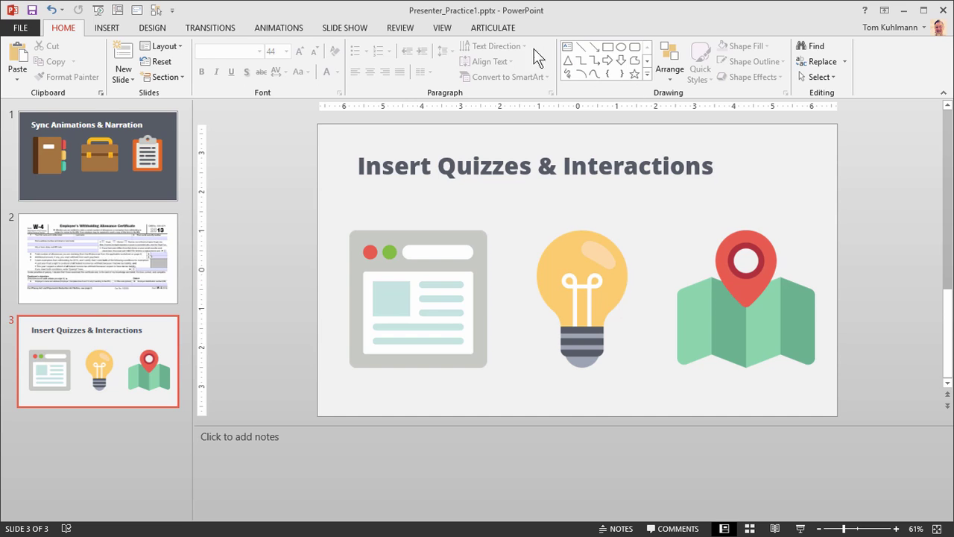
Step: Switch the ribbon to the ARTICULATE tab to show its quiz and interaction tools
click(490, 29)
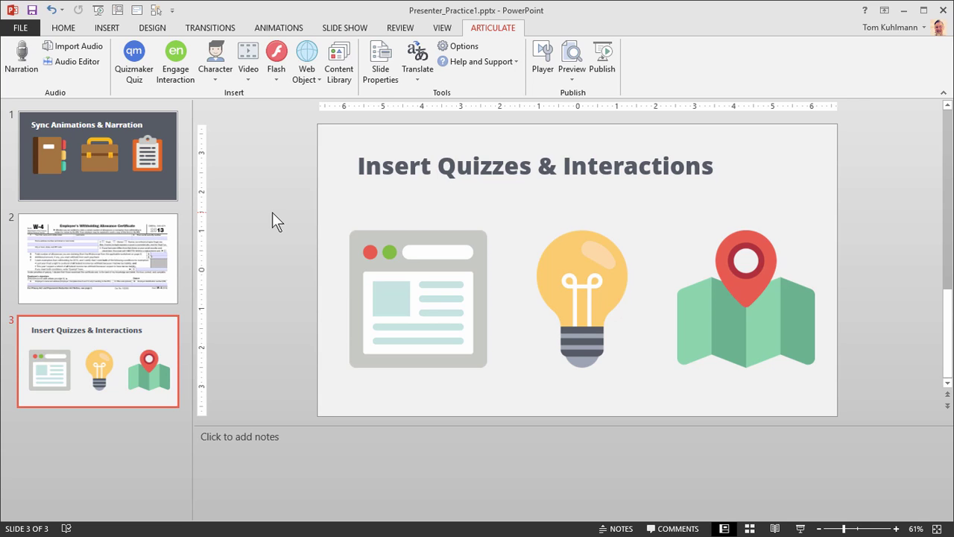
Step: Start a Quizmaker Quiz and browse for an existing .quiz file in PracticeFilesPresenter360
click(133, 59)
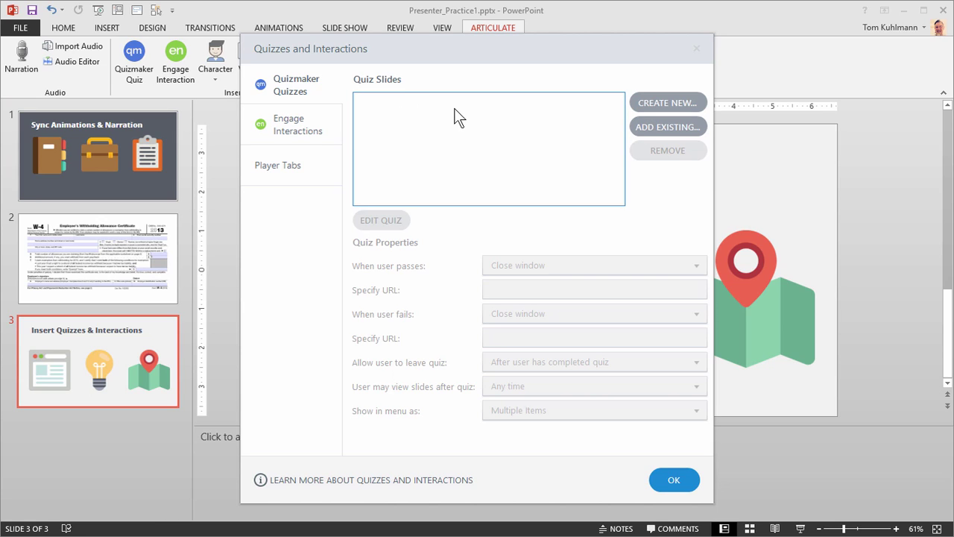
click(651, 127)
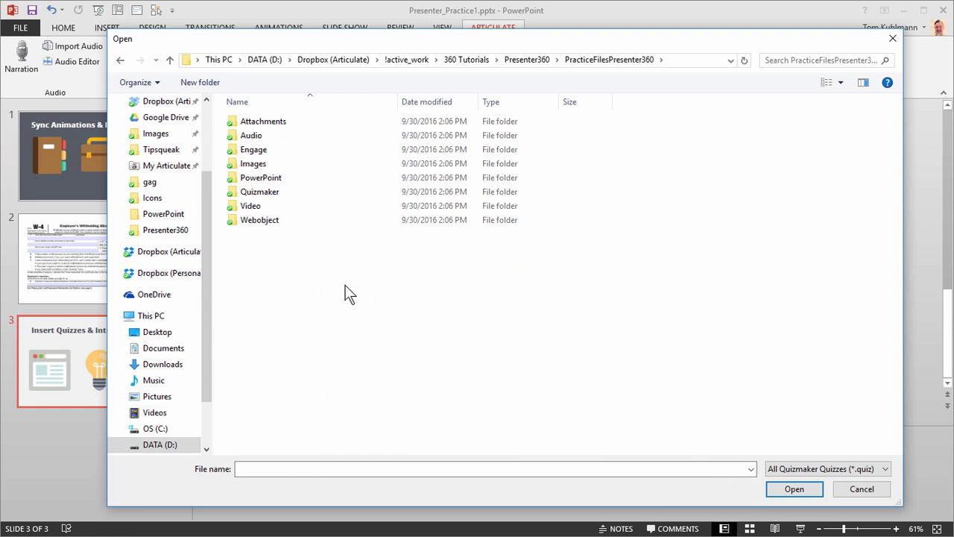
Step: Import PracticeQuiz.quiz from the Quizmaker folder as slide 4
double_click(272, 193)
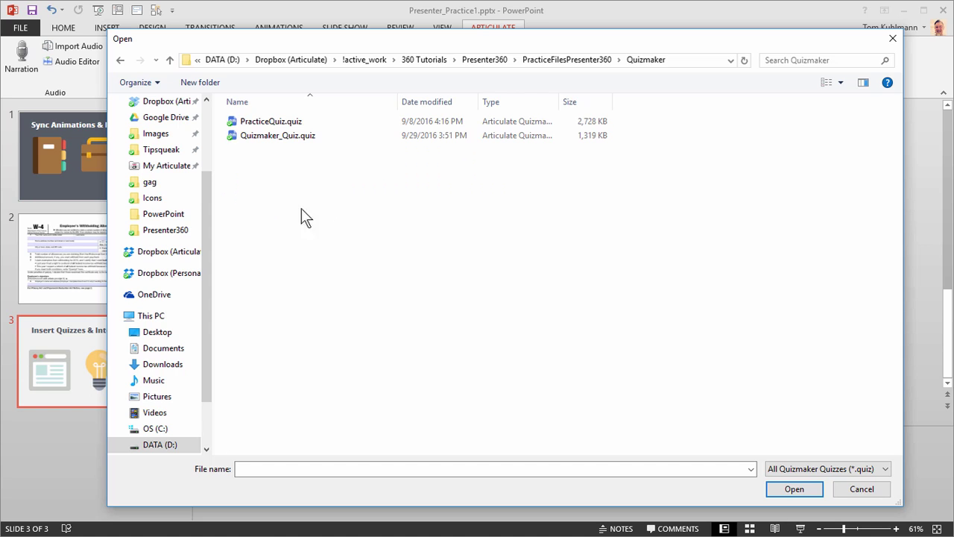
click(273, 125)
click(778, 490)
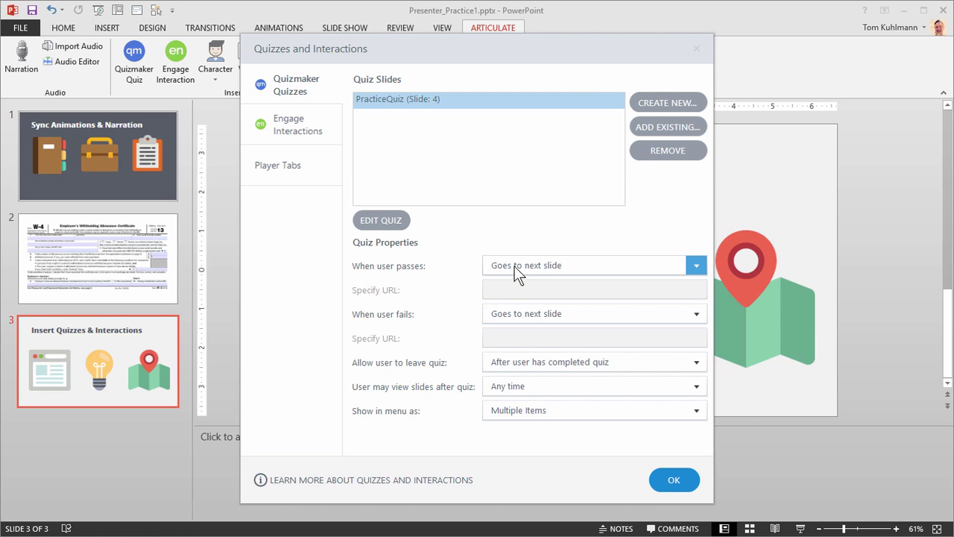
Step: Keep the pass action on 'Goes to next slide' and insert the PracticeQuiz slide
click(696, 266)
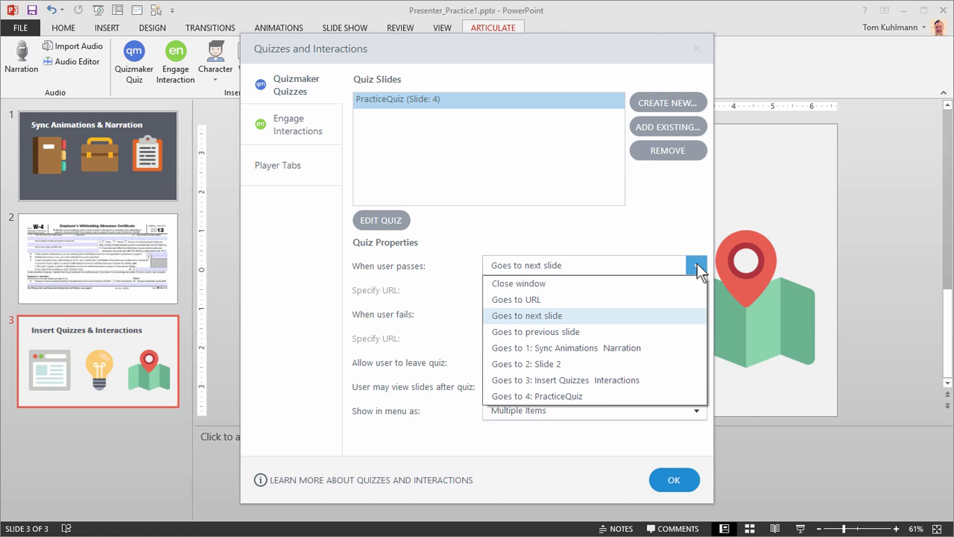
click(491, 233)
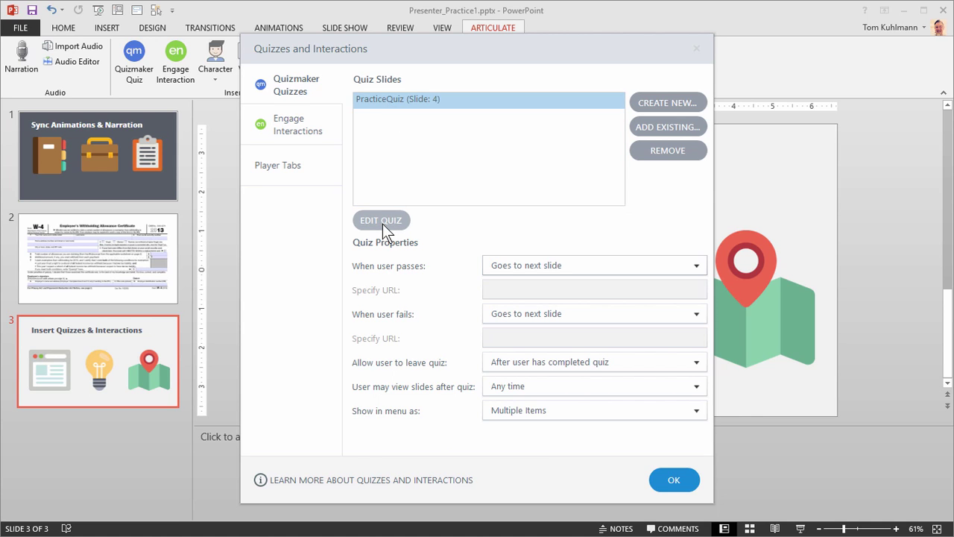
click(669, 481)
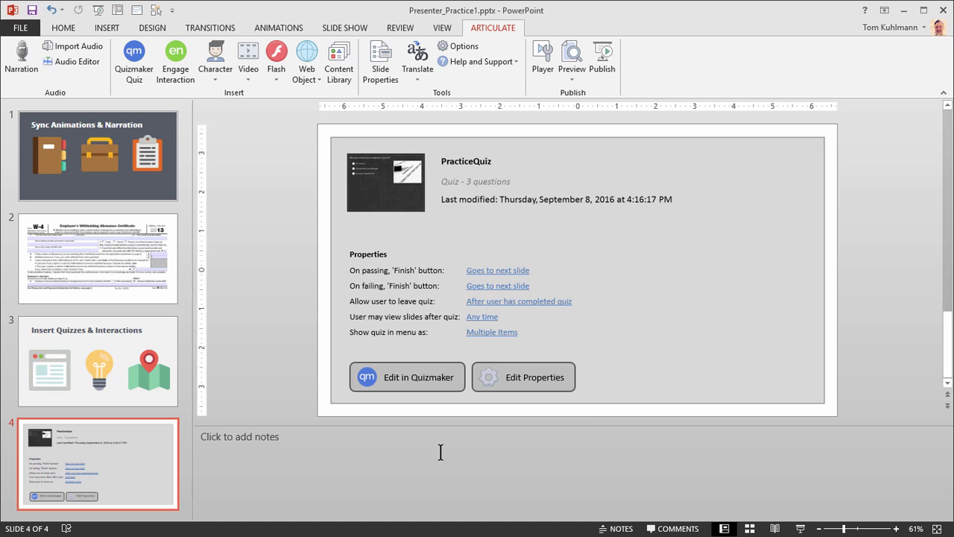
click(572, 80)
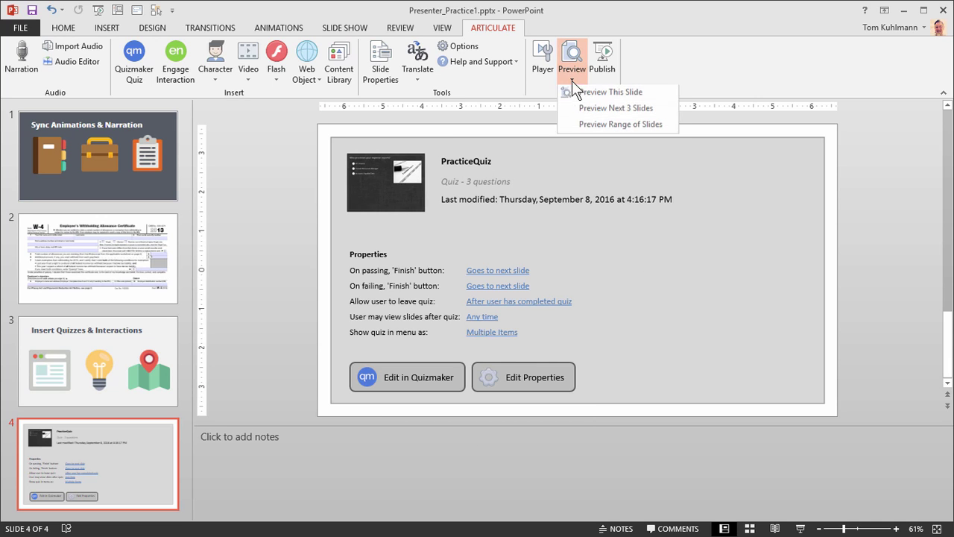
click(578, 91)
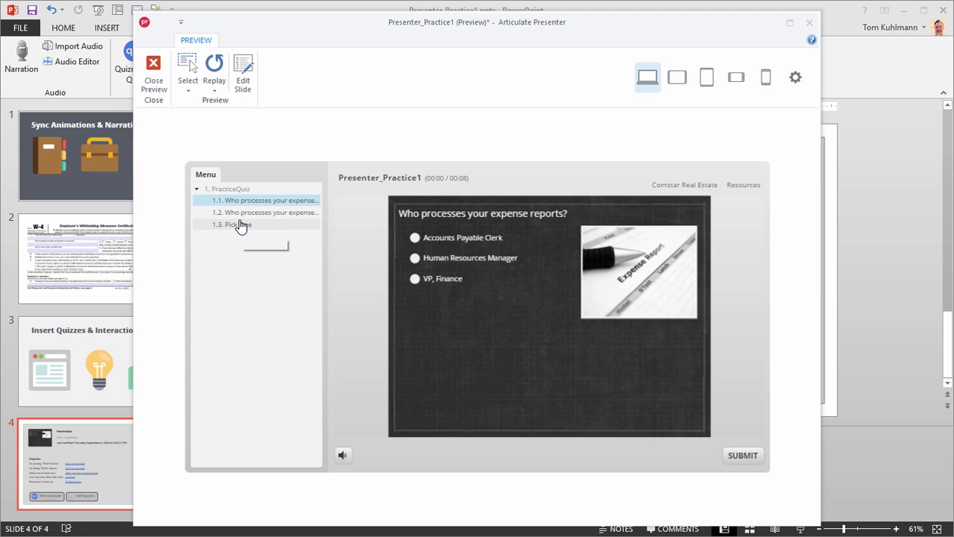
click(415, 258)
click(755, 460)
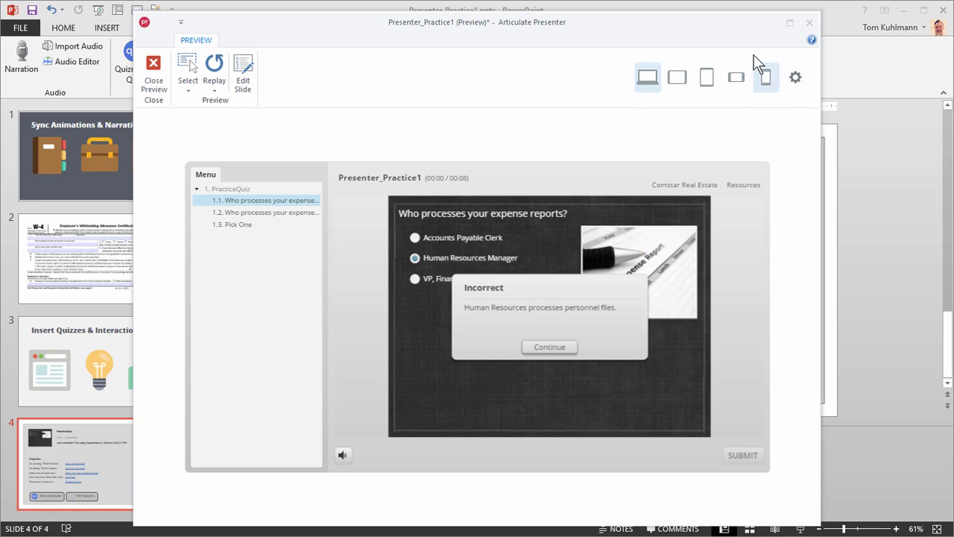
click(733, 79)
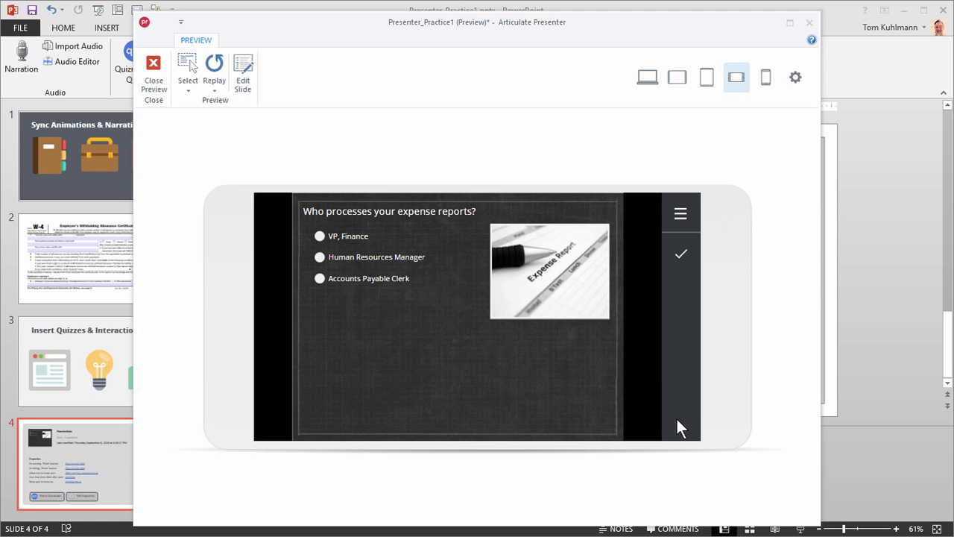
click(155, 67)
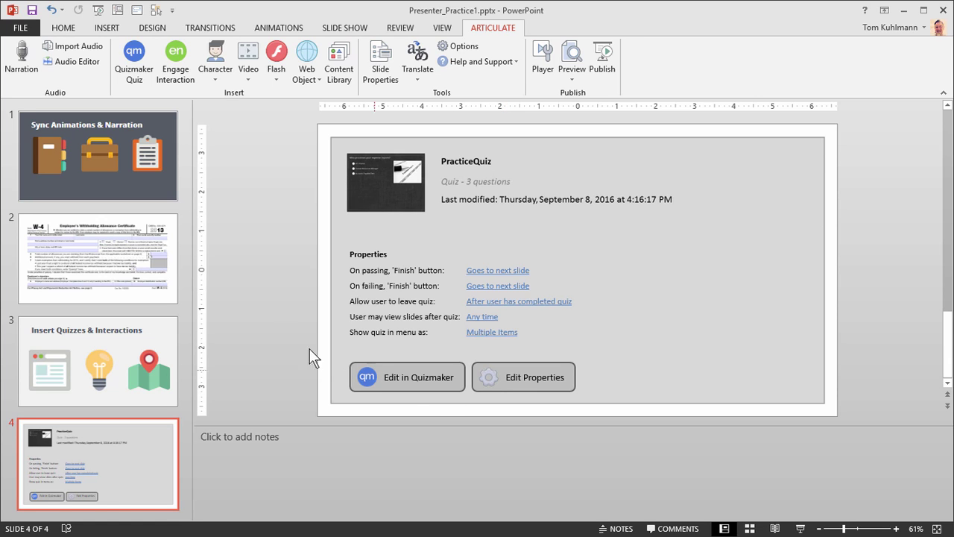
Step: Reopen and close the quiz settings unchanged, then show the empty Engage Interactions list
click(135, 66)
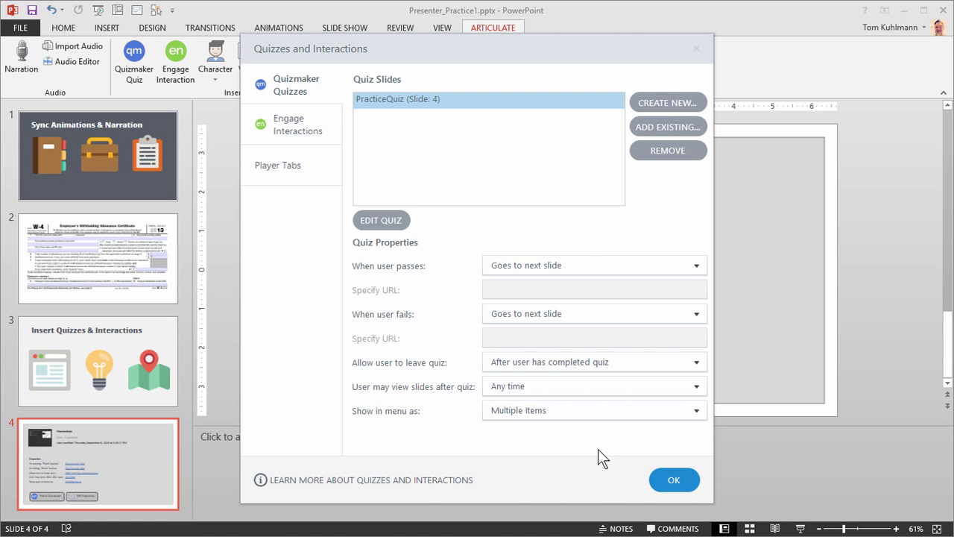
click(673, 480)
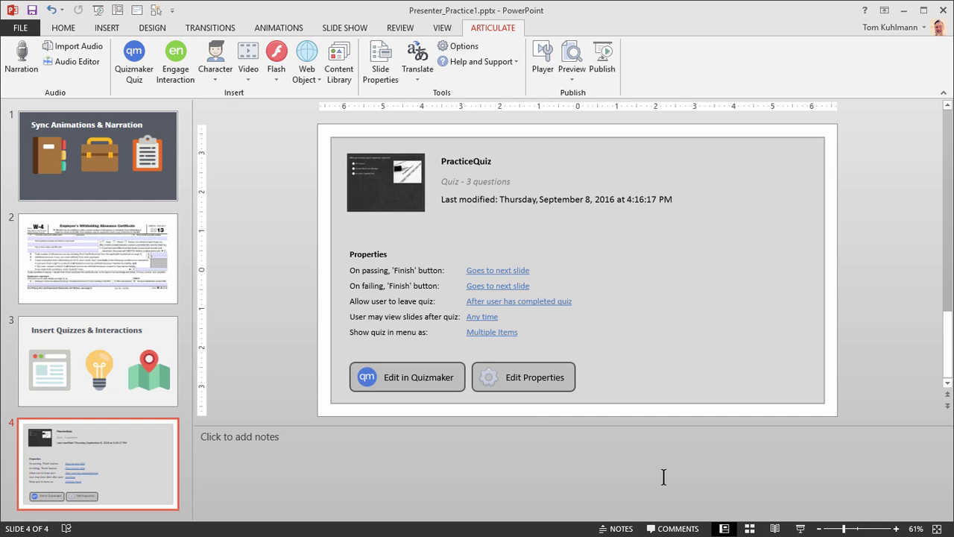
click(184, 51)
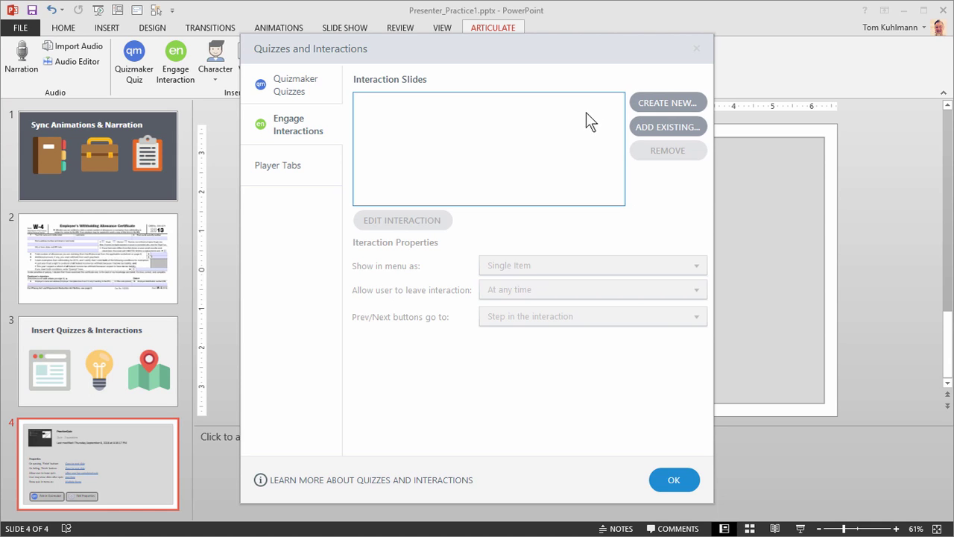
Step: Import Comstar Real Estate.intr from the Engage folder as slide 5
click(655, 127)
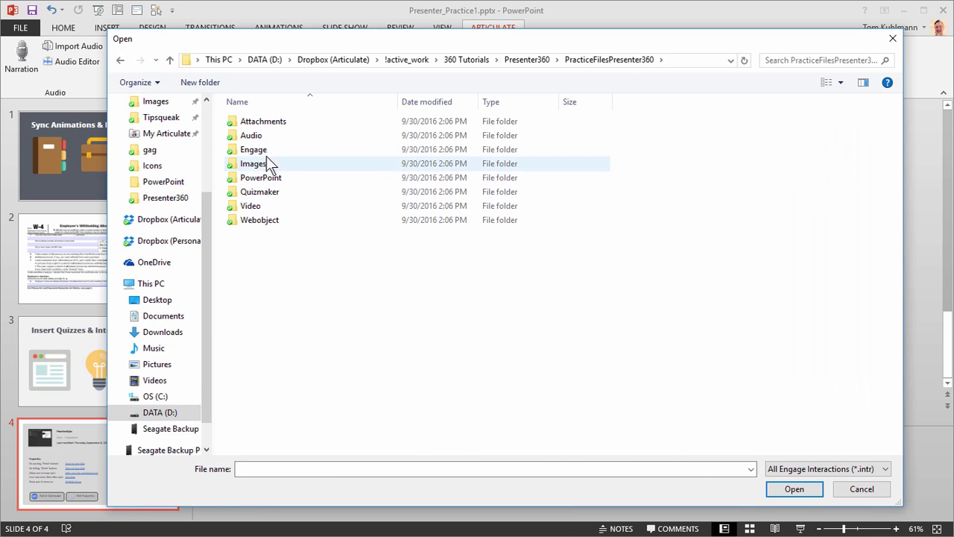
double_click(257, 152)
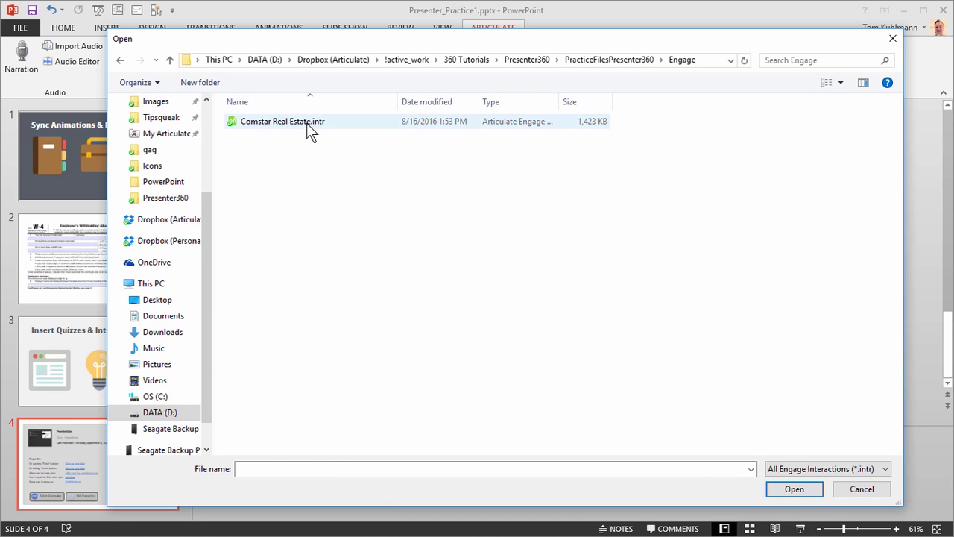
click(266, 123)
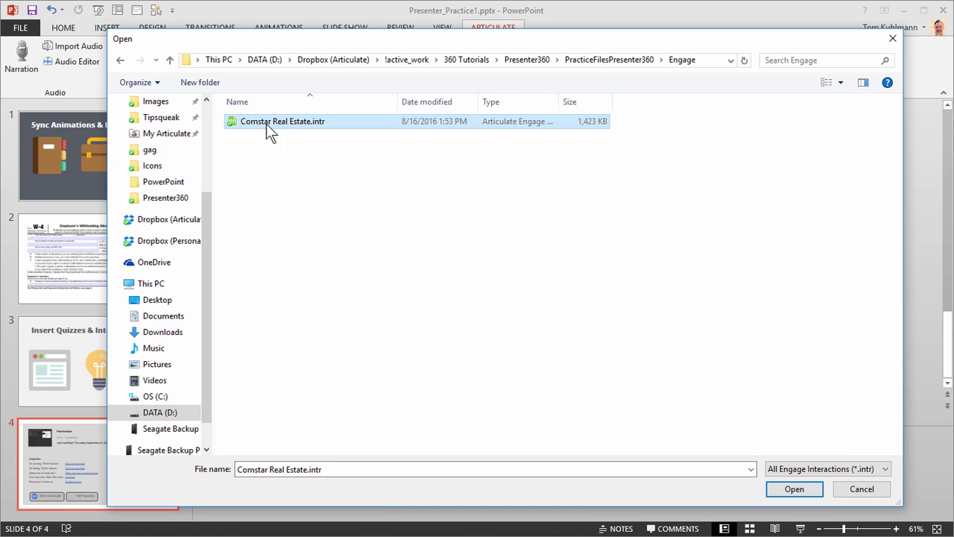
click(794, 489)
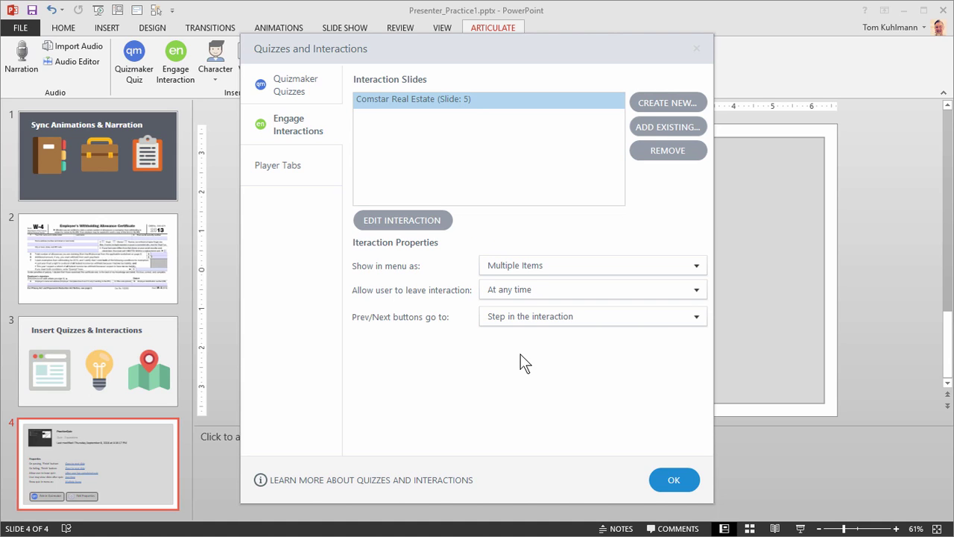
Step: Keep 'Show in menu as' on Multiple Items and insert the Comstar Real Estate slide
click(692, 266)
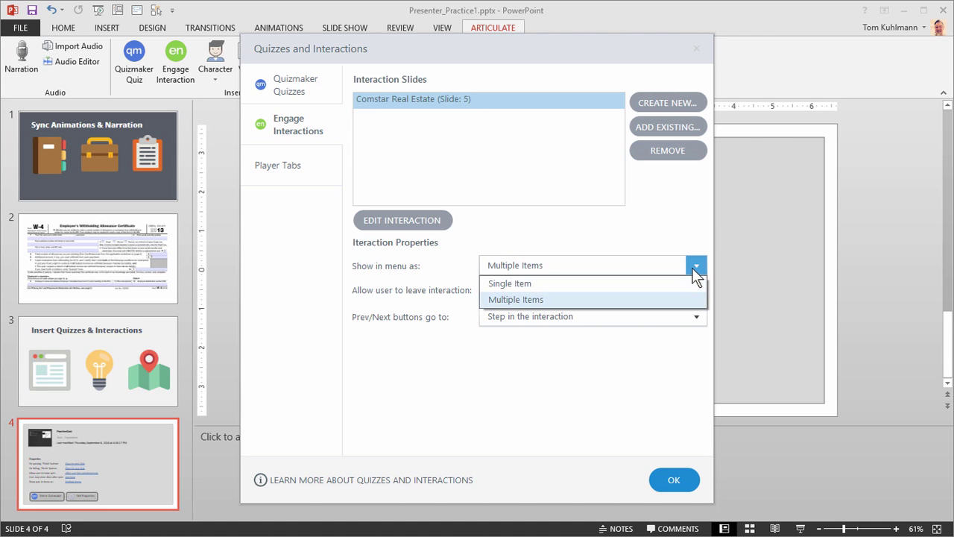
click(692, 266)
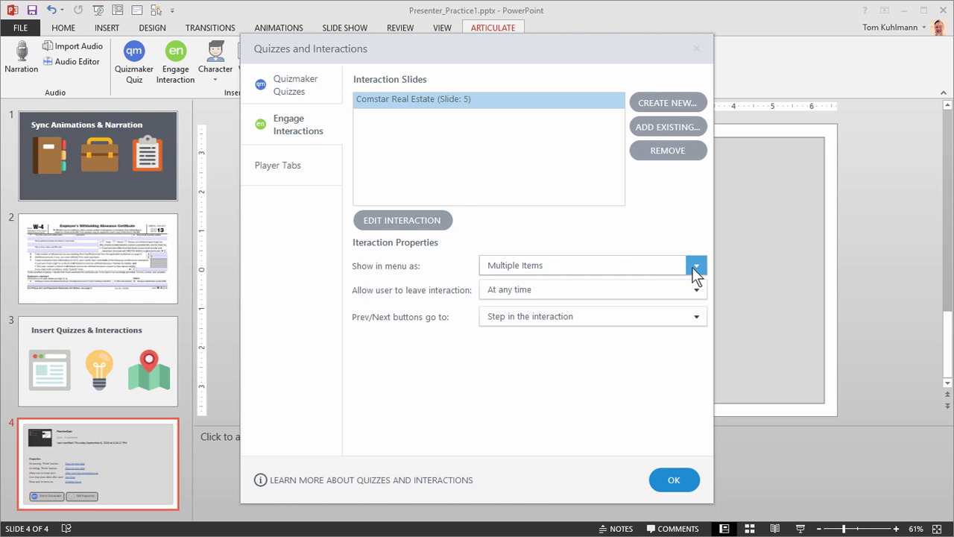
click(673, 481)
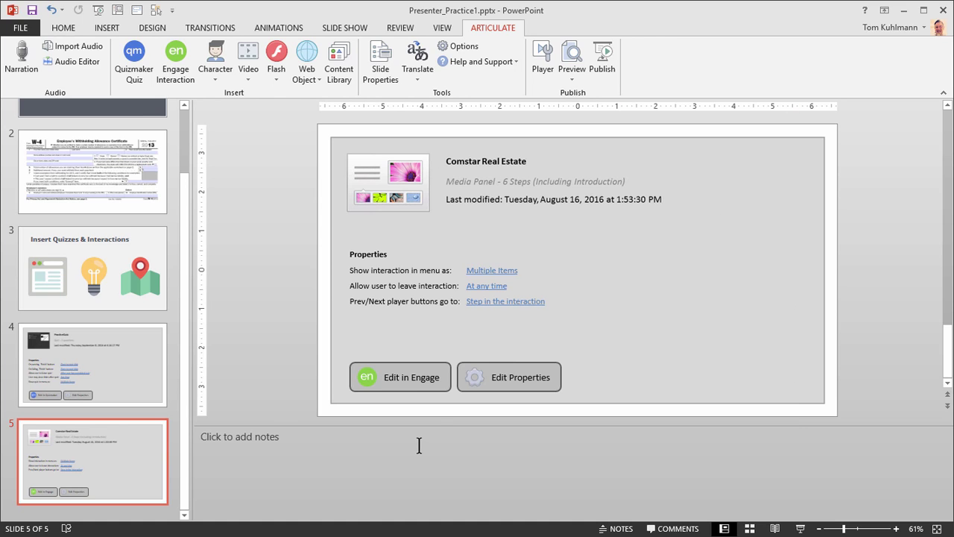
click(571, 77)
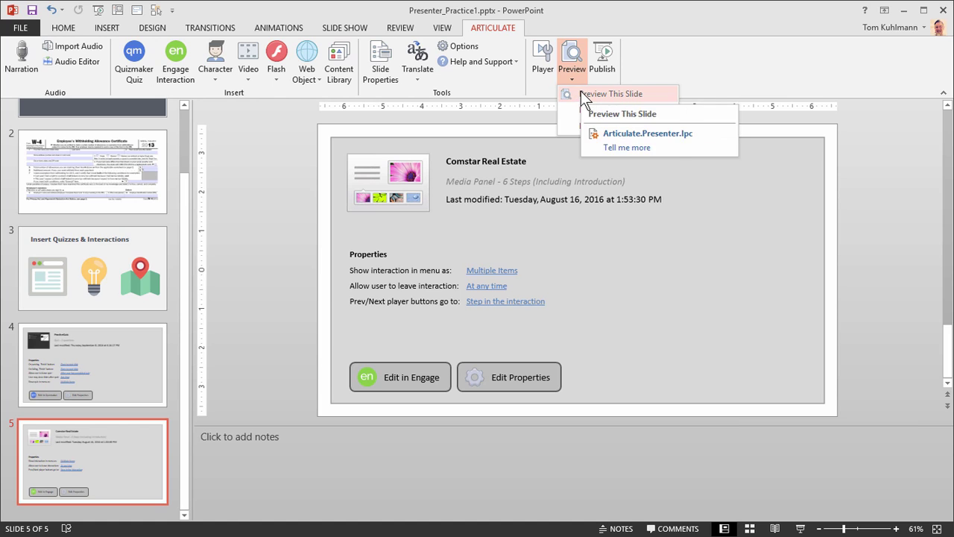
click(581, 93)
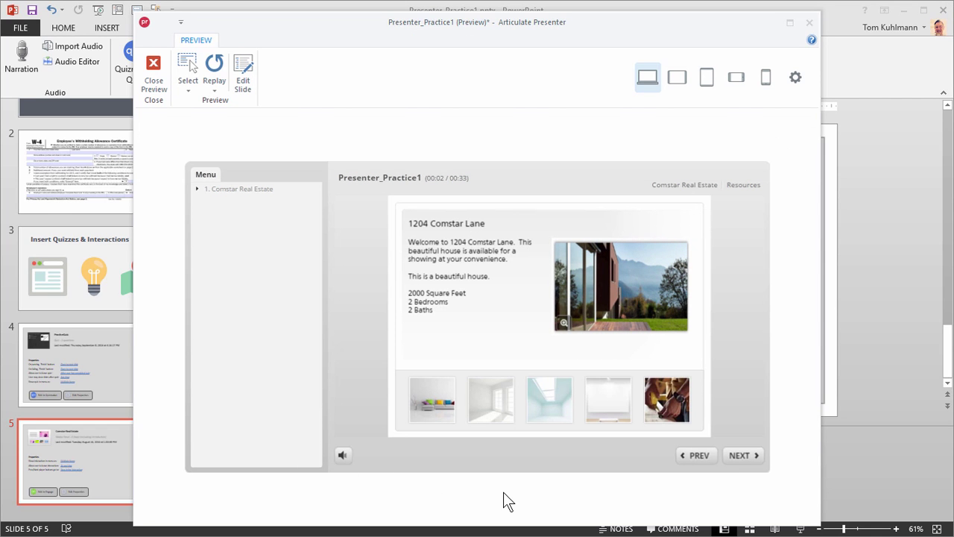
click(494, 409)
click(553, 409)
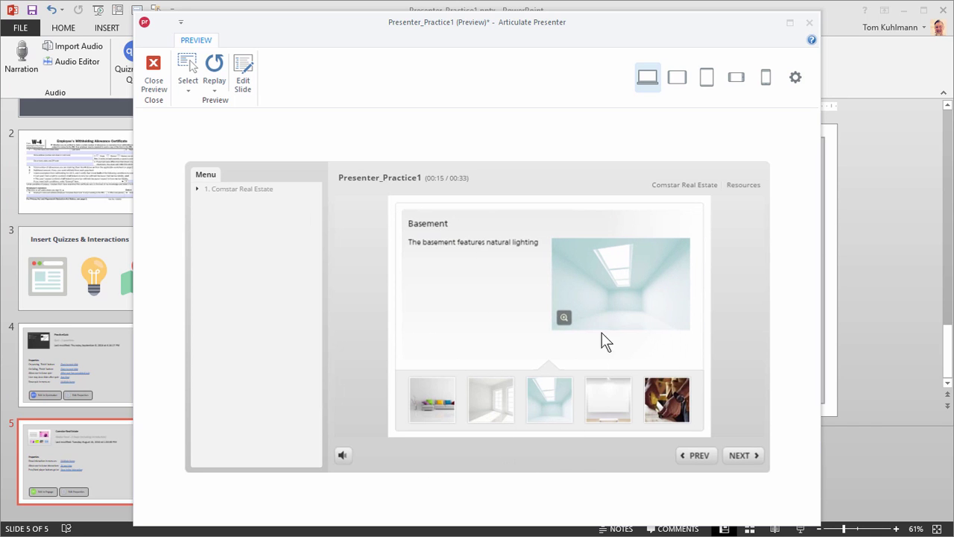
click(608, 324)
click(153, 69)
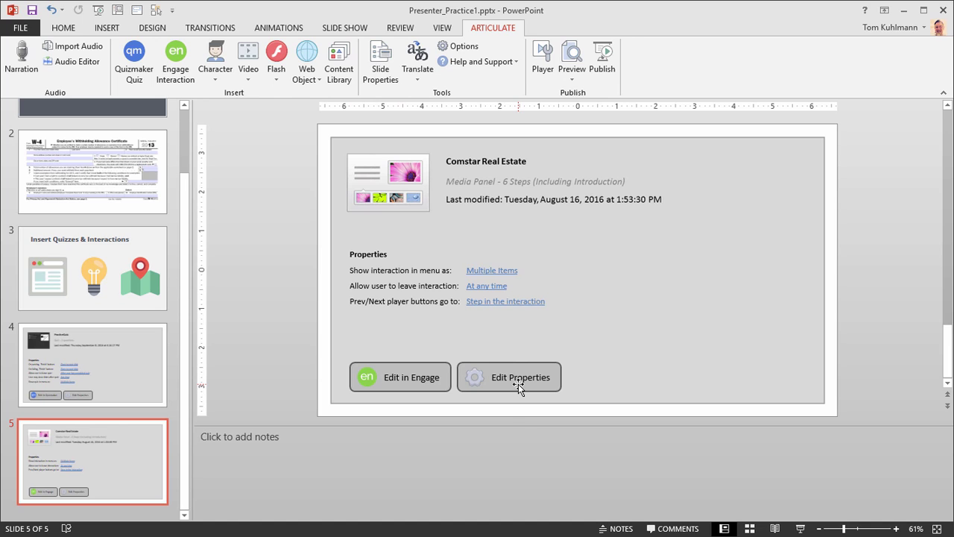
Step: Open the Quizzes and Interactions dialog on its empty Player Tabs section
click(177, 60)
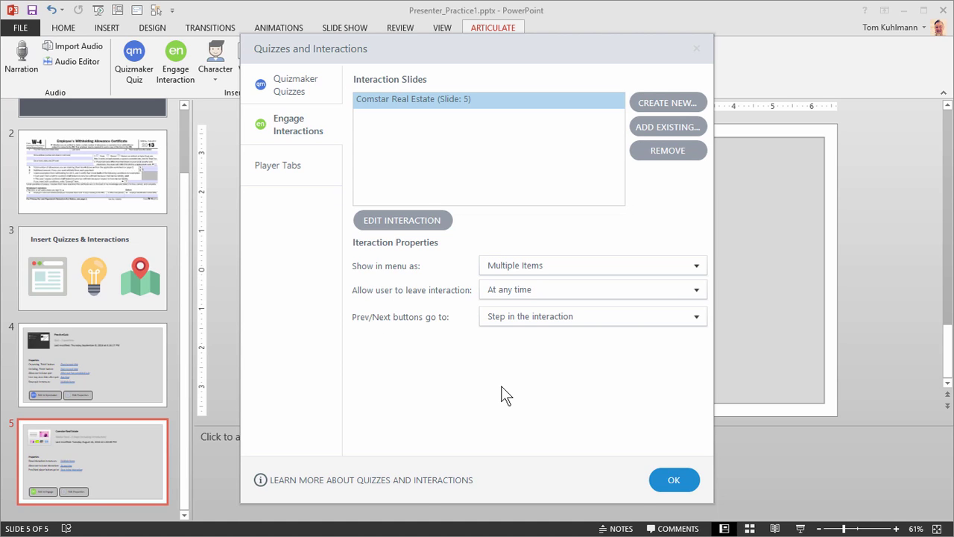
click(299, 170)
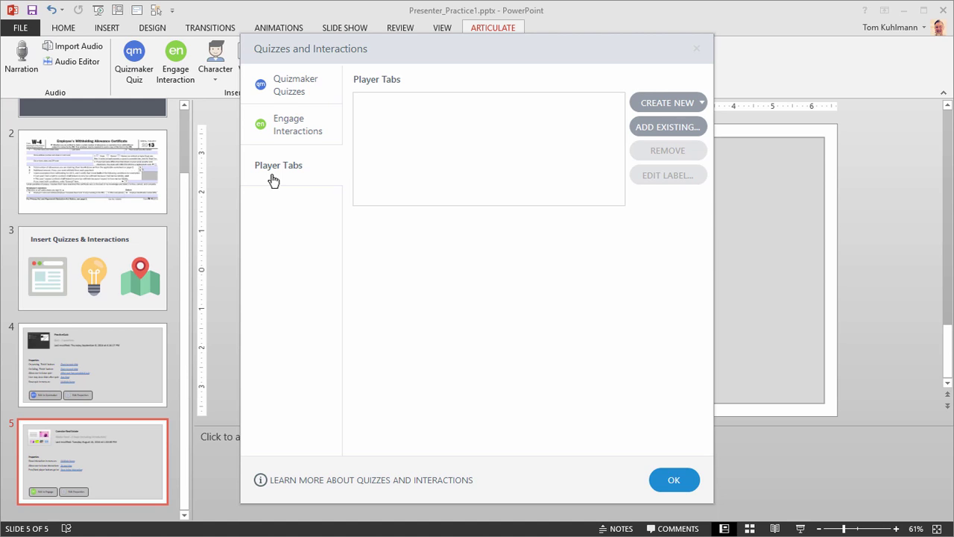
Step: Create a new FAQ-template Engage interaction tab with the title 'FAQ'
click(694, 102)
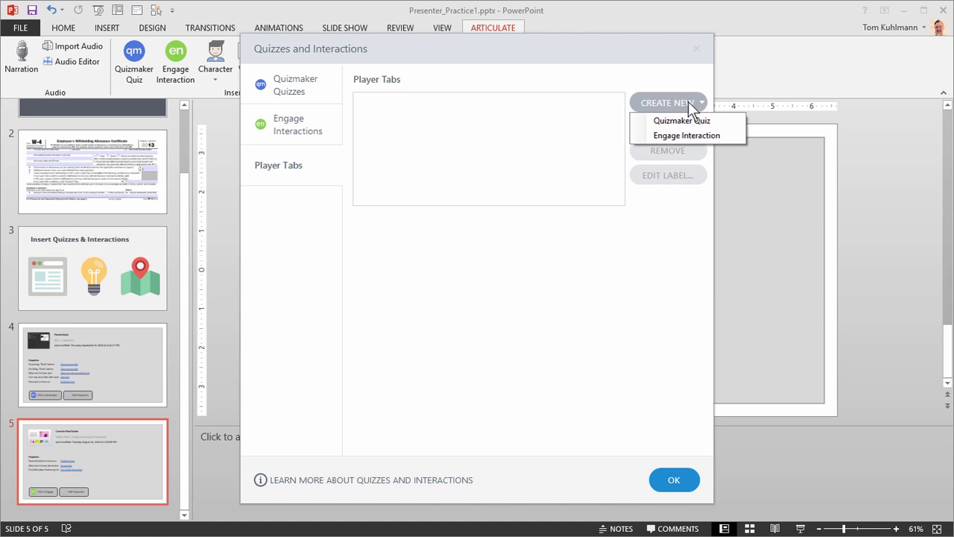
click(667, 141)
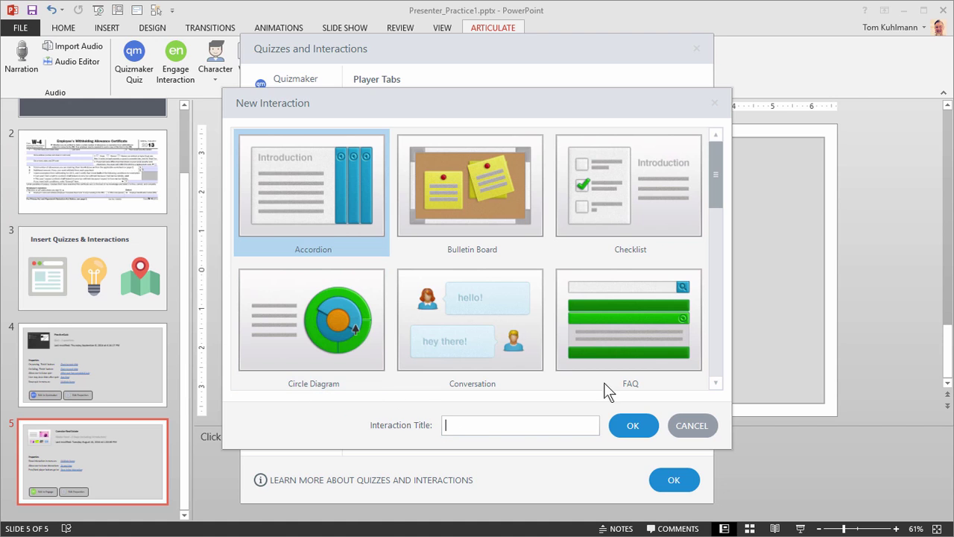
click(613, 319)
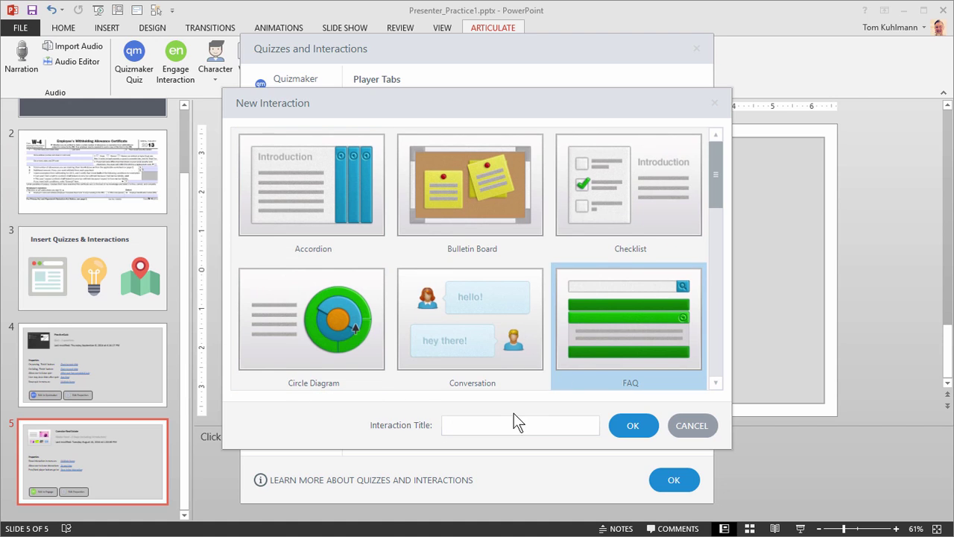
click(490, 426)
text(FAQ)
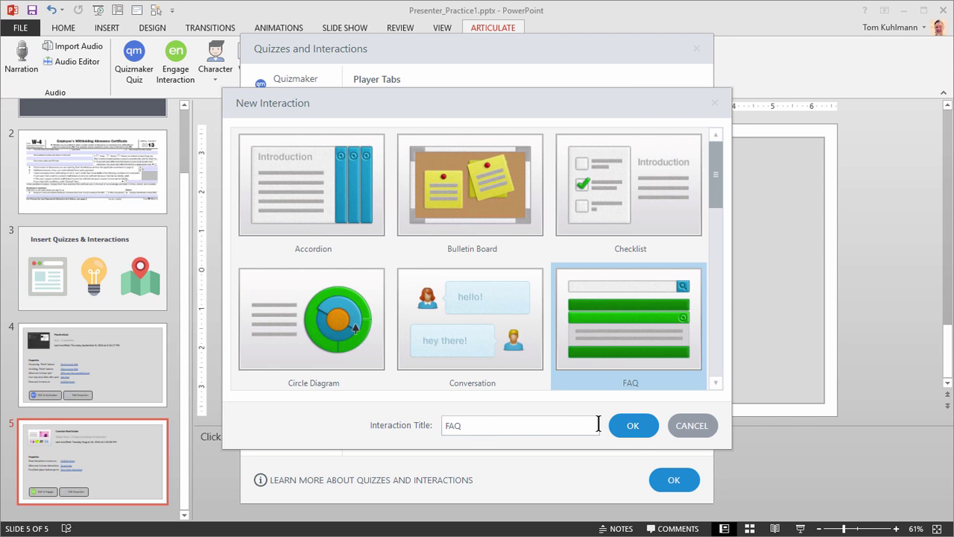
click(637, 424)
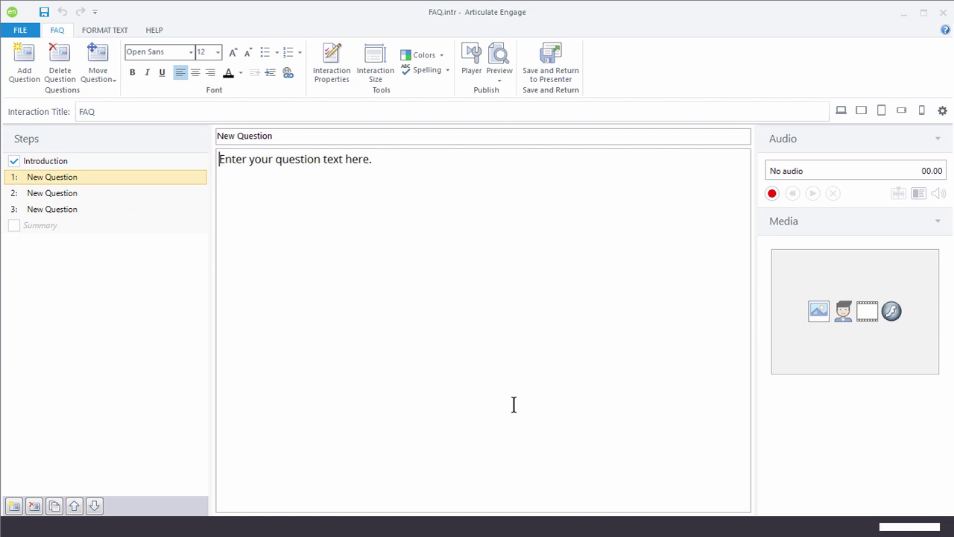
Step: Save the FAQ interaction and return to Presenter in PowerPoint
click(549, 76)
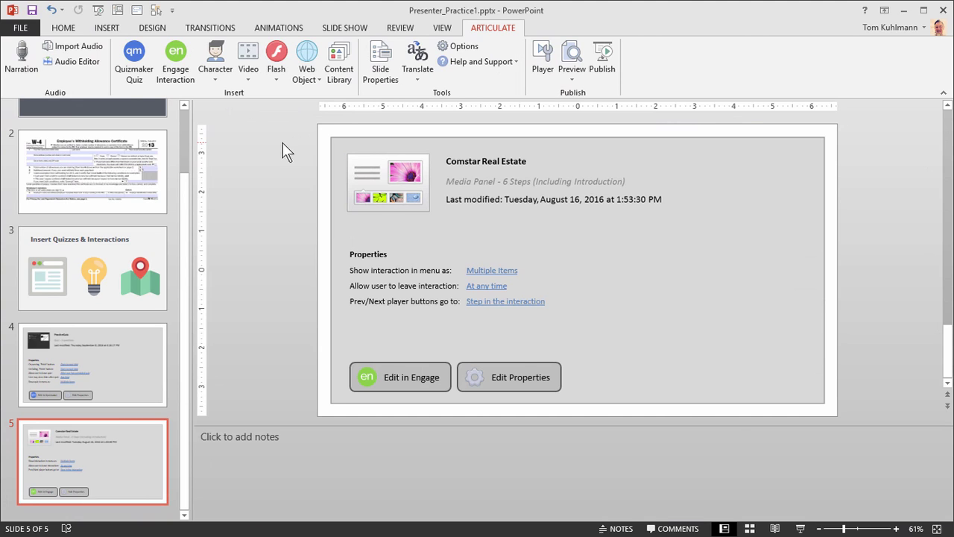
Step: Check that the FAQ (Engage Interaction) player tab still allows leaving the interaction at any time
click(176, 60)
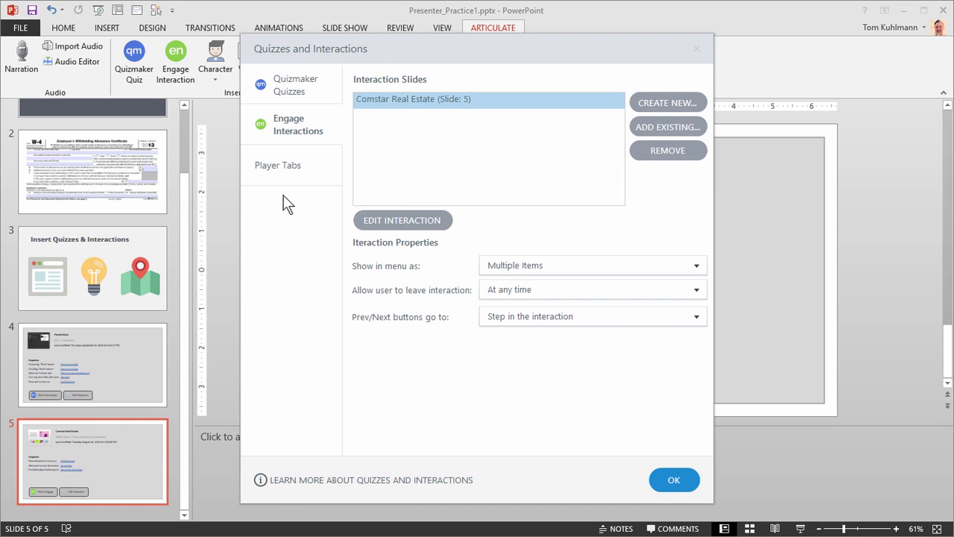
click(284, 168)
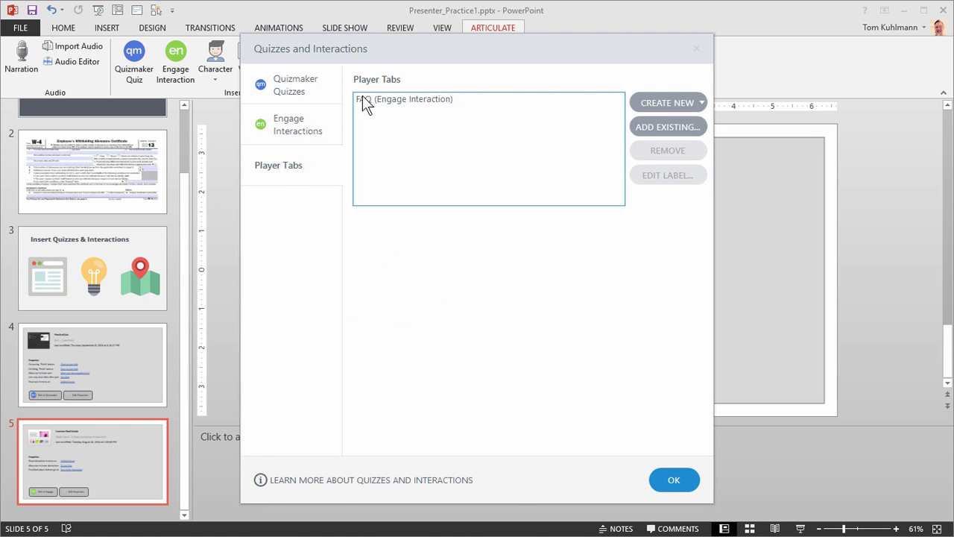
click(412, 99)
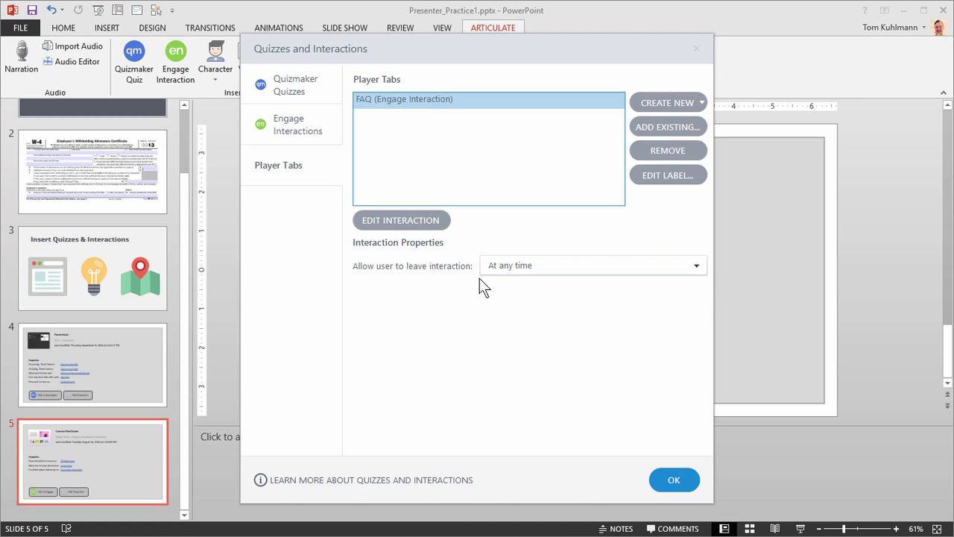
click(699, 268)
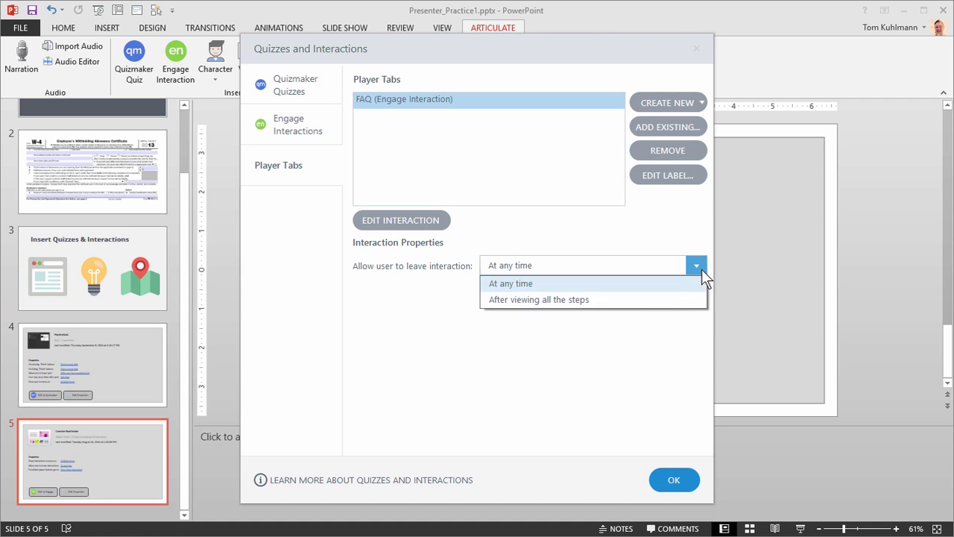
click(588, 328)
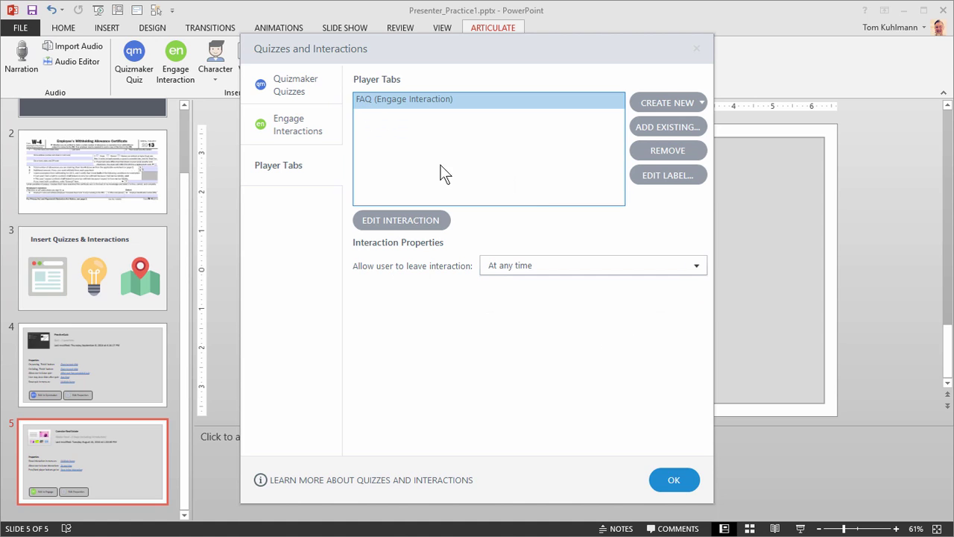
Step: Relabel the FAQ player tab as 'Human Resources' and close the Quizzes and Interactions dialog
click(659, 178)
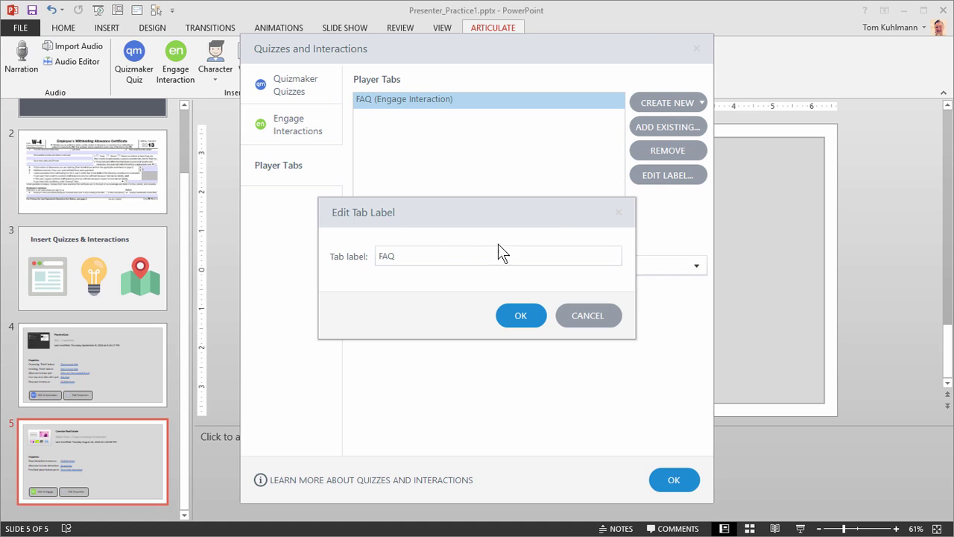
drag(417, 254, 340, 256)
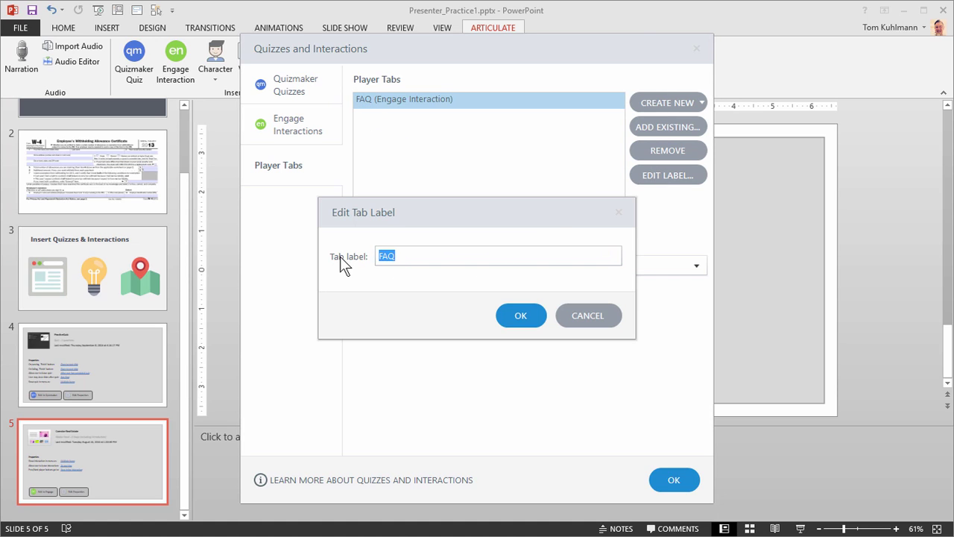
text(Human Resources)
click(520, 316)
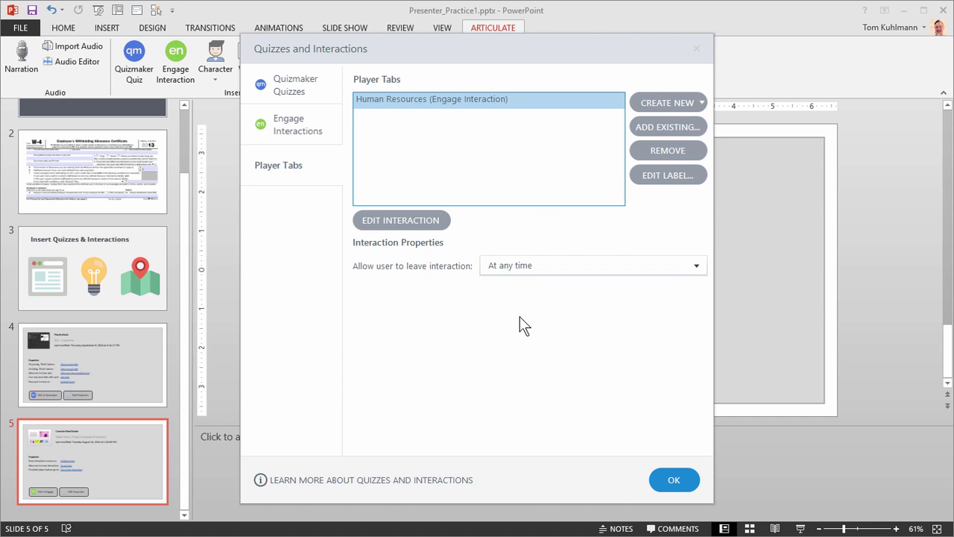
click(678, 482)
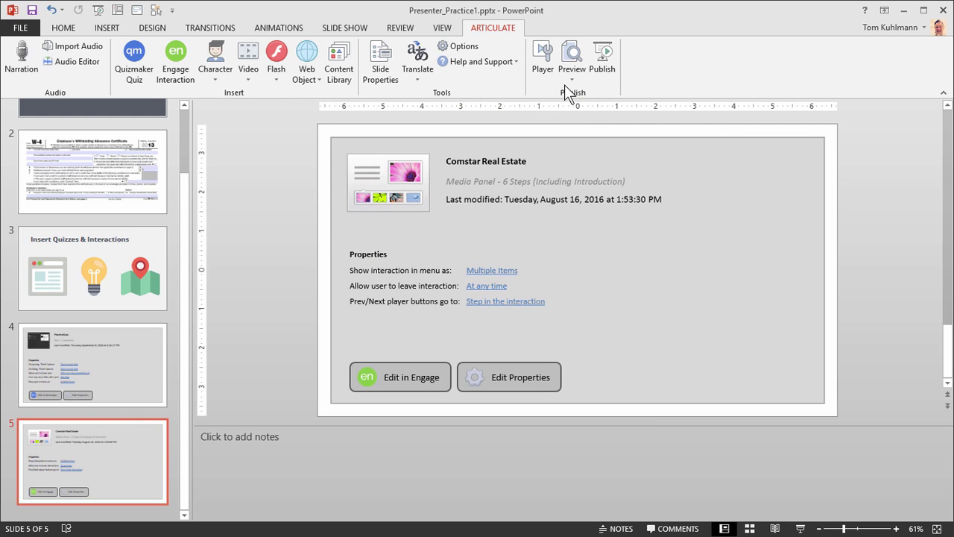
Step: Preview slide 5 and confirm the Human Resources tab opens the FAQ with an expandable New Question
click(570, 78)
click(581, 89)
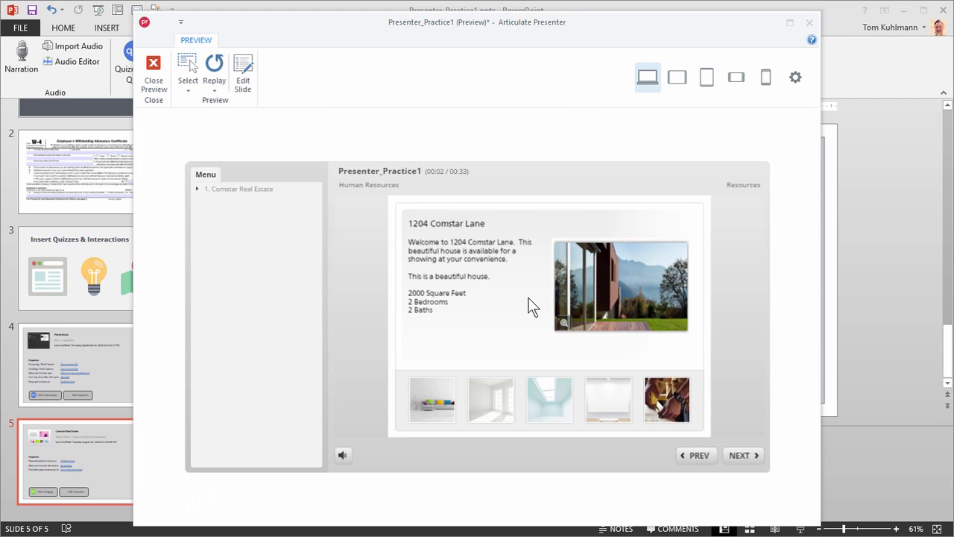
click(379, 191)
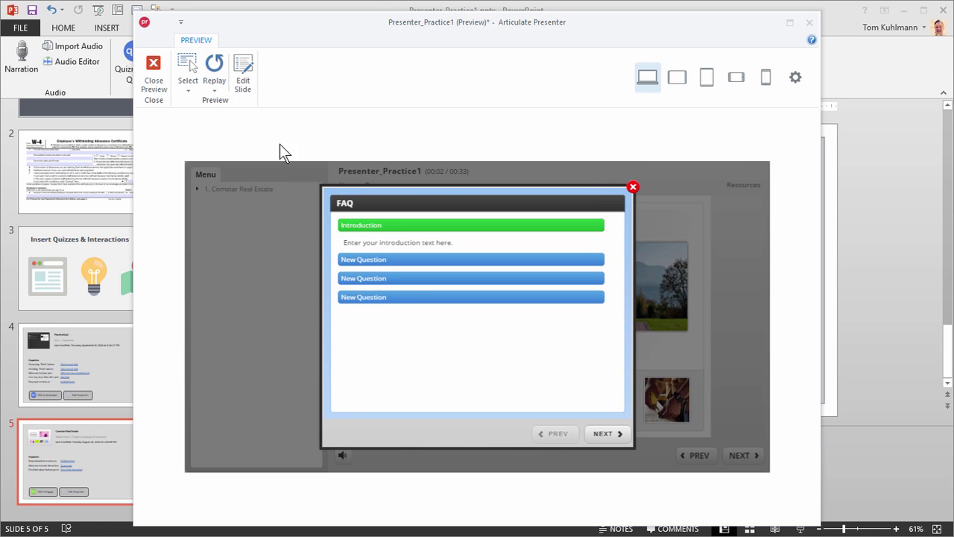
click(399, 260)
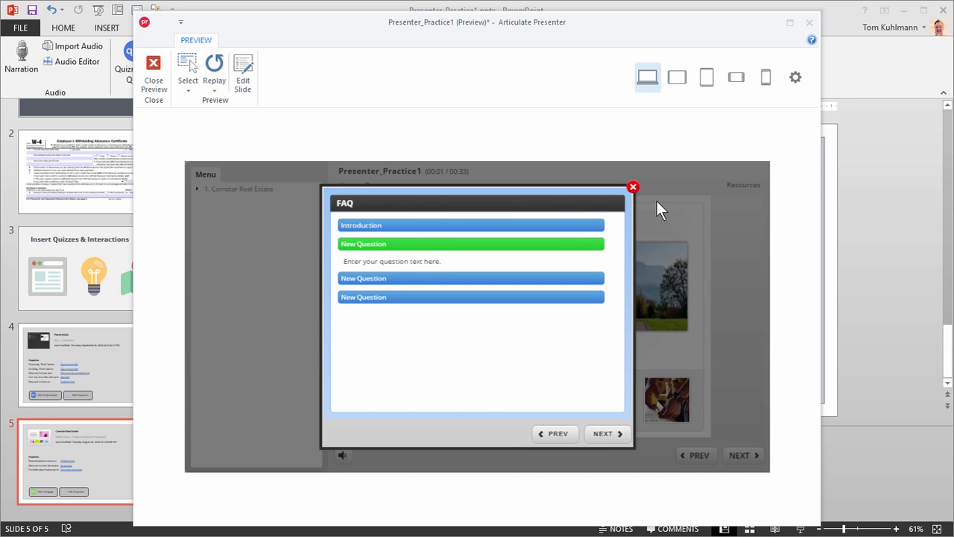
click(633, 187)
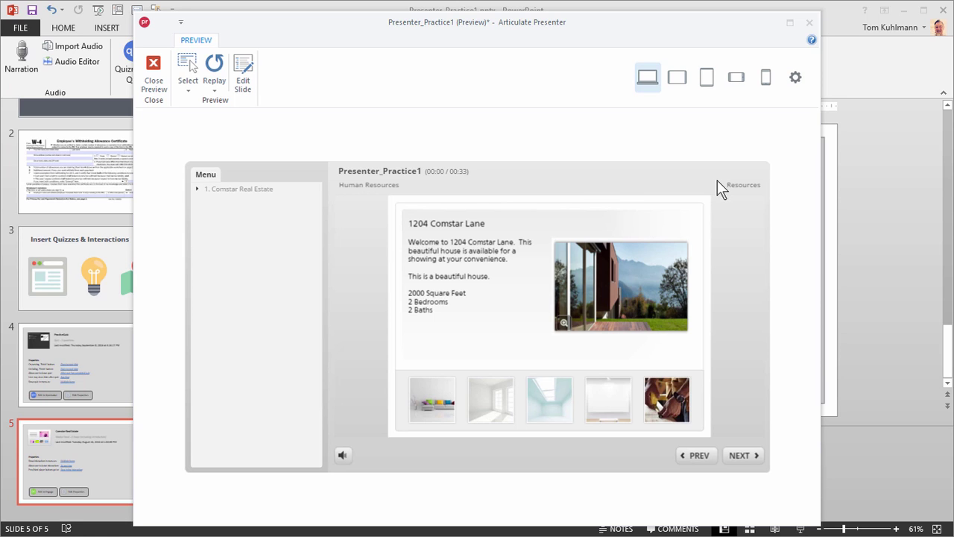
Step: Switch the preview to landscape phone and open the Human Resources FAQ from the course menu
click(736, 82)
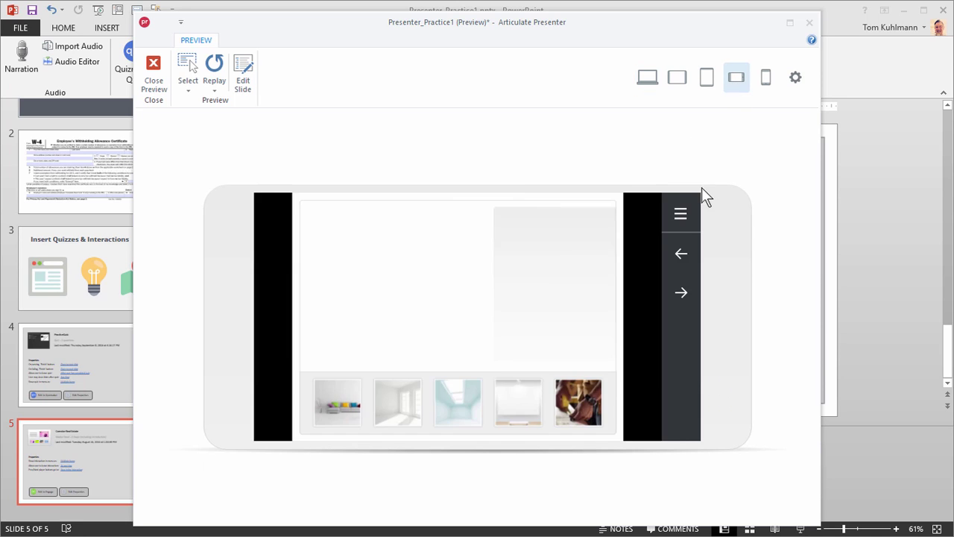
click(682, 215)
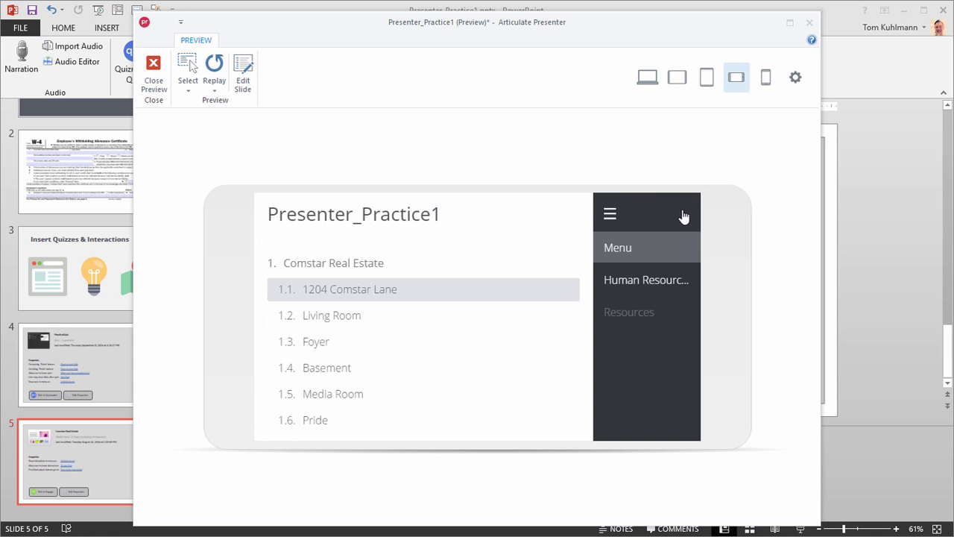
click(628, 283)
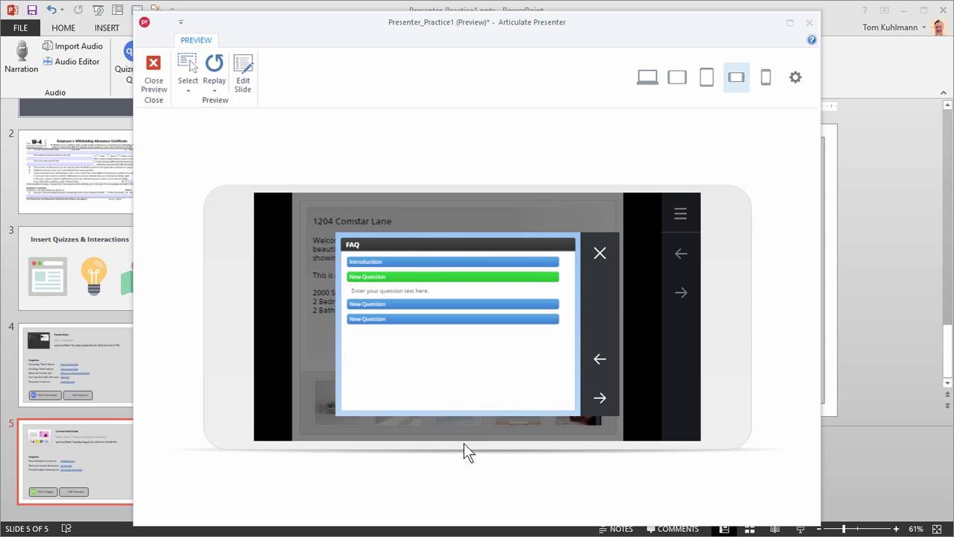
click(600, 256)
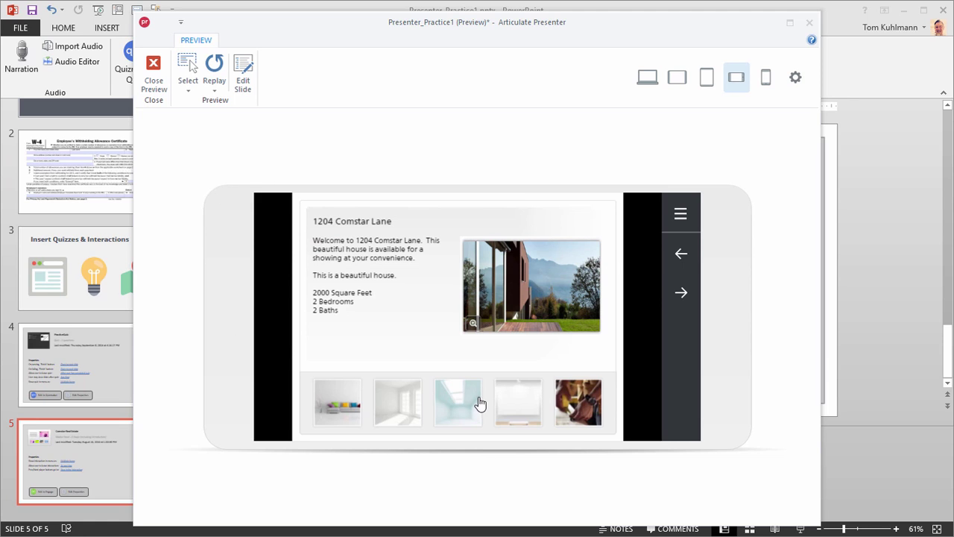